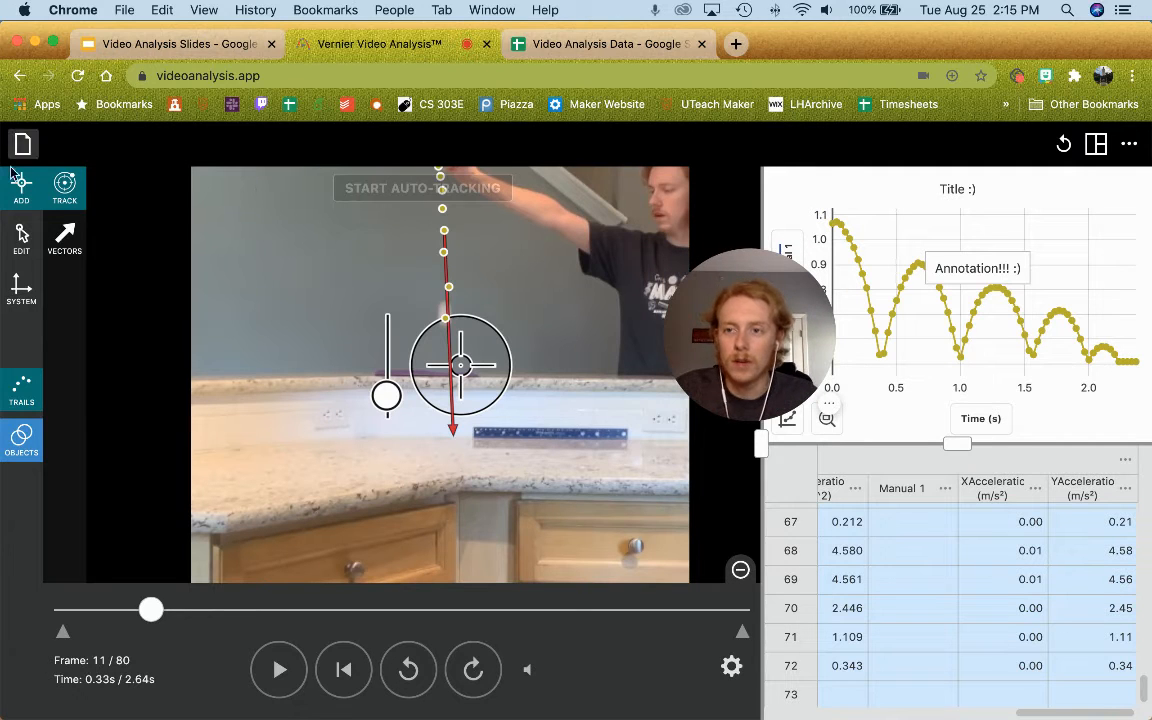
Step: Export the tracked video frame, not the graph, as a PNG, saved as 'frame (1).png'
drag(765, 326, 833, 210)
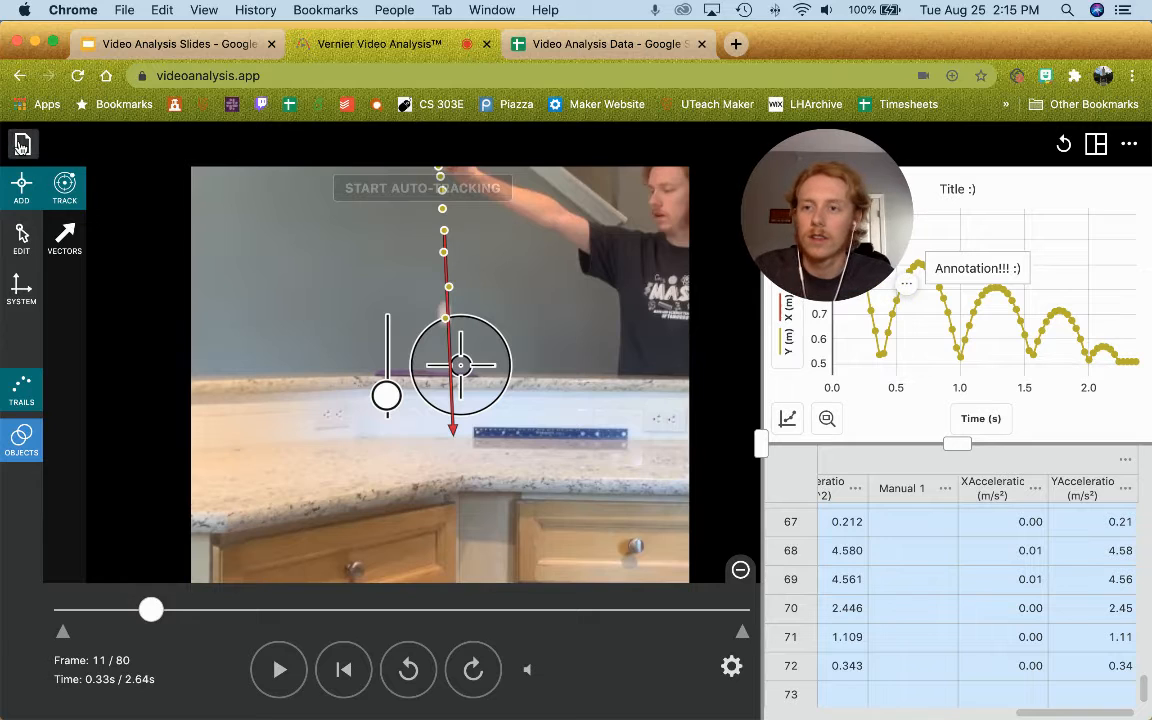
click(22, 146)
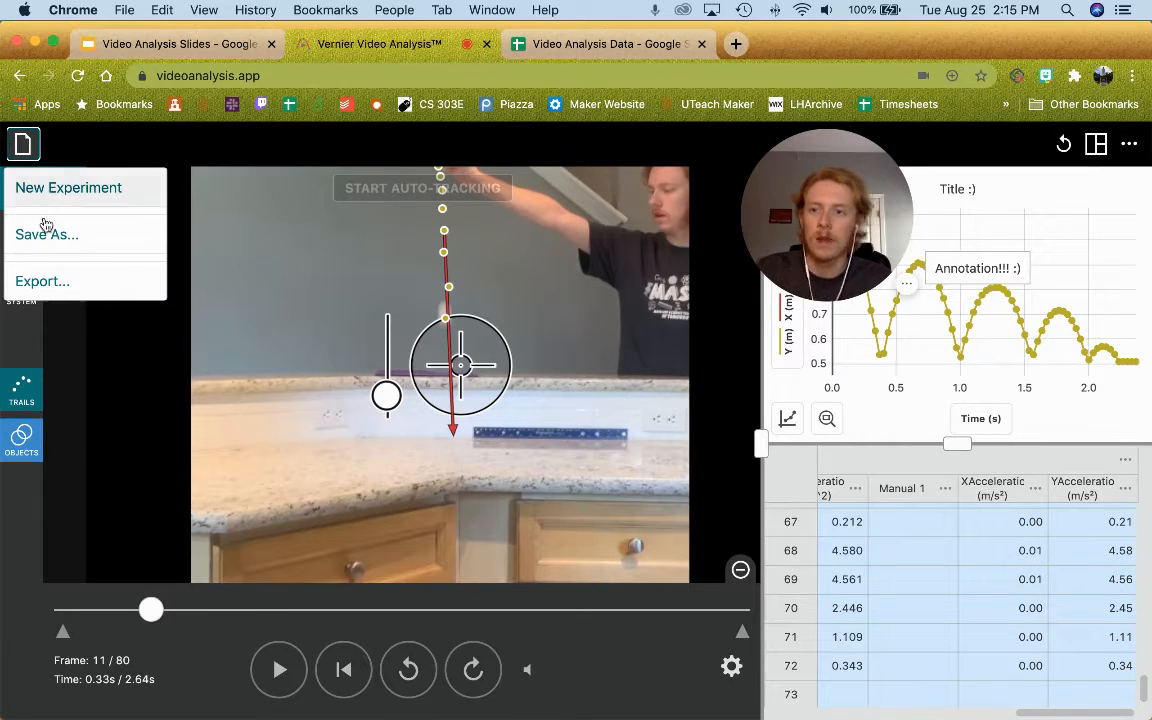
click(48, 286)
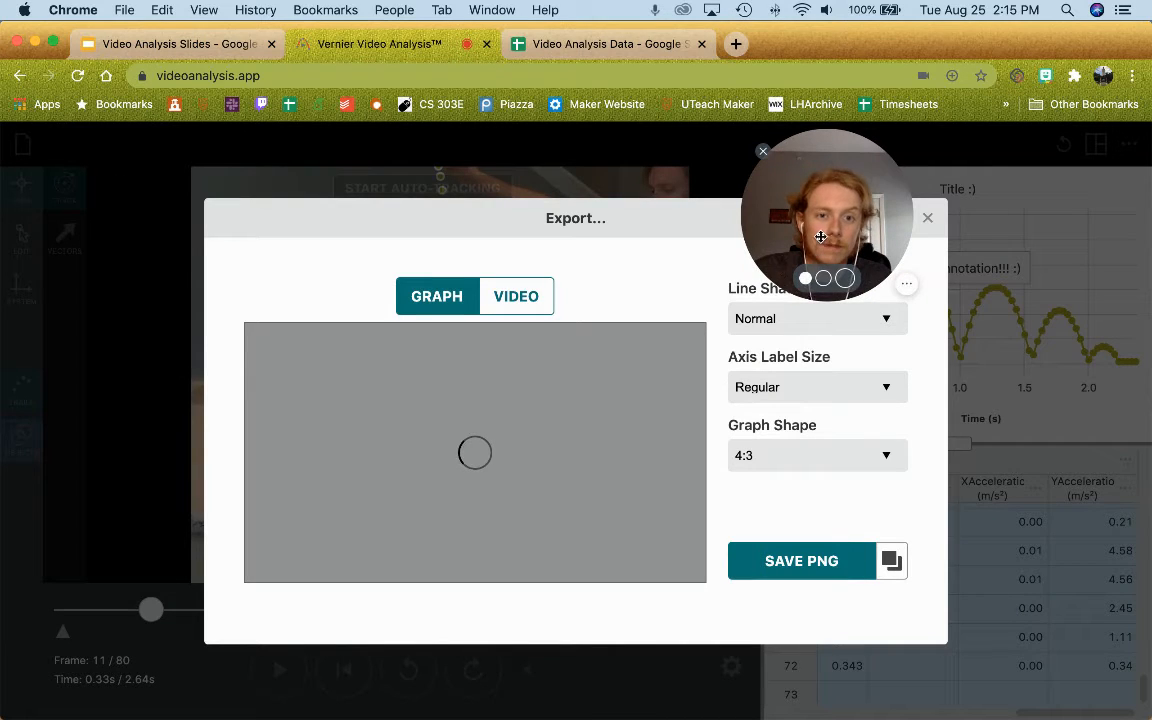
drag(817, 248, 987, 202)
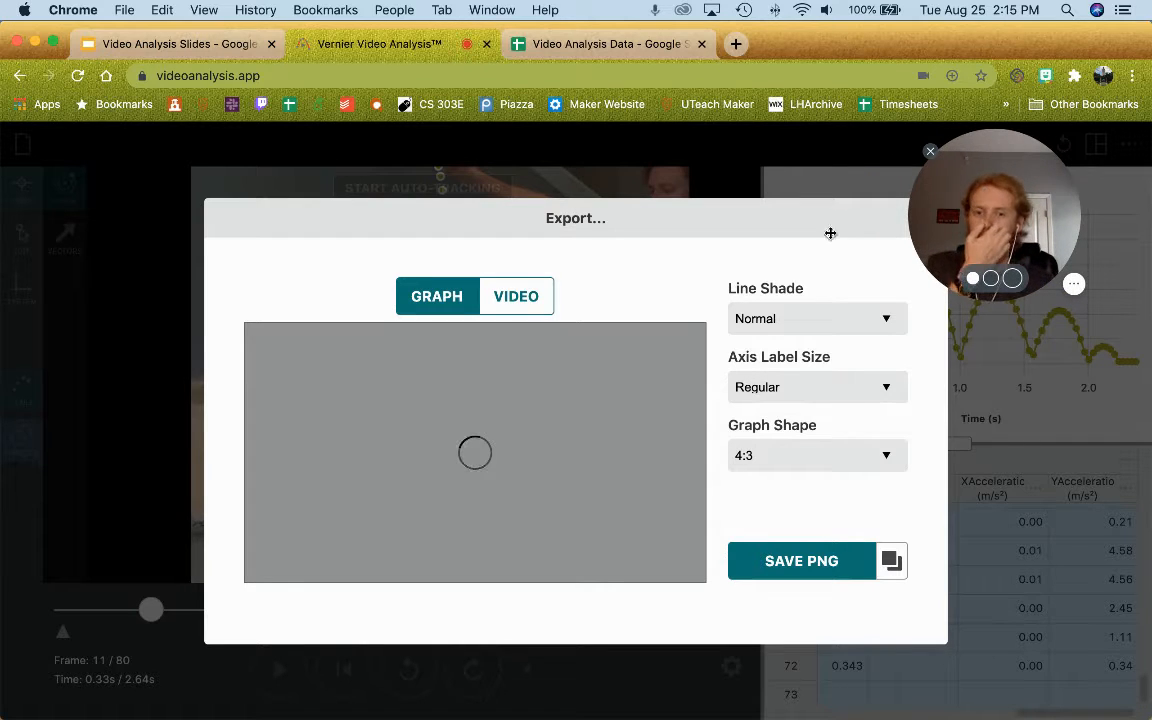
click(516, 300)
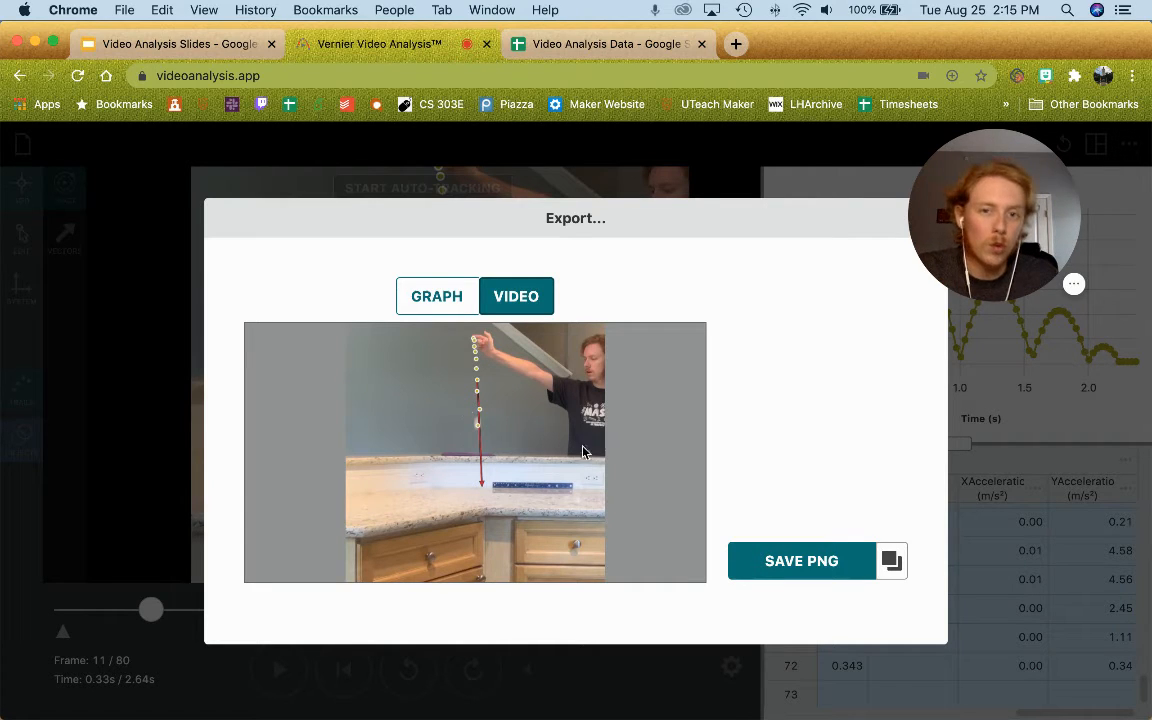
click(505, 305)
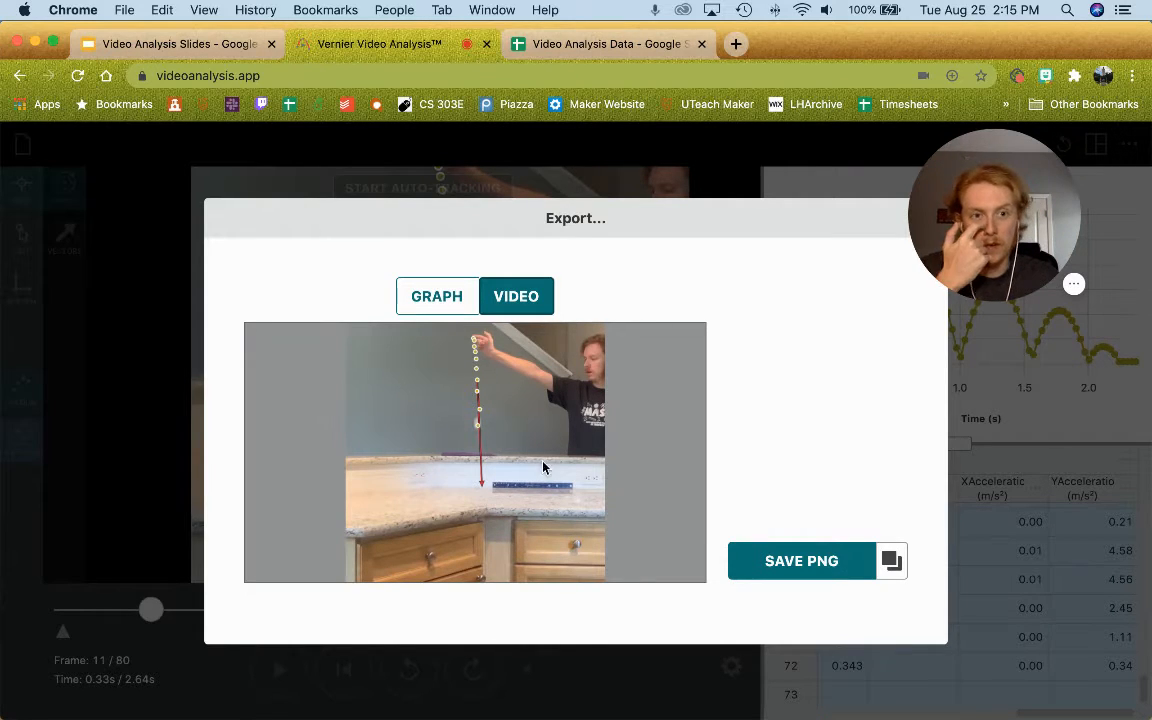
click(801, 562)
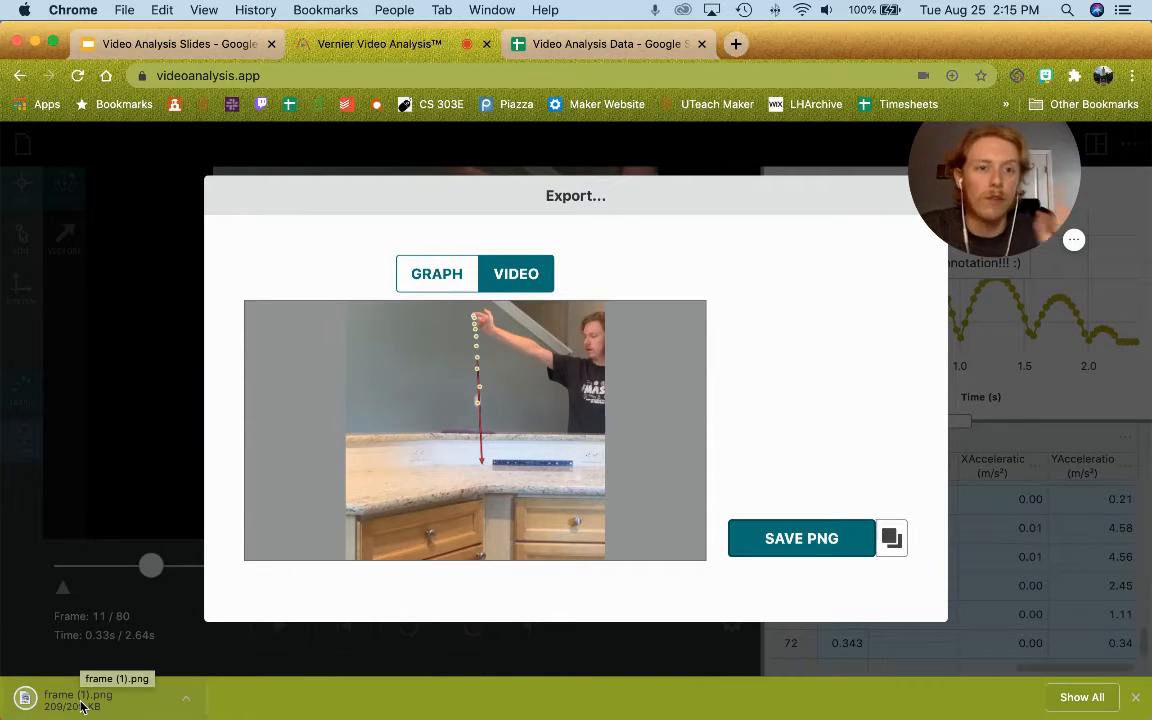
Step: Dismiss the export window and bring the file menu back up for another export
click(166, 483)
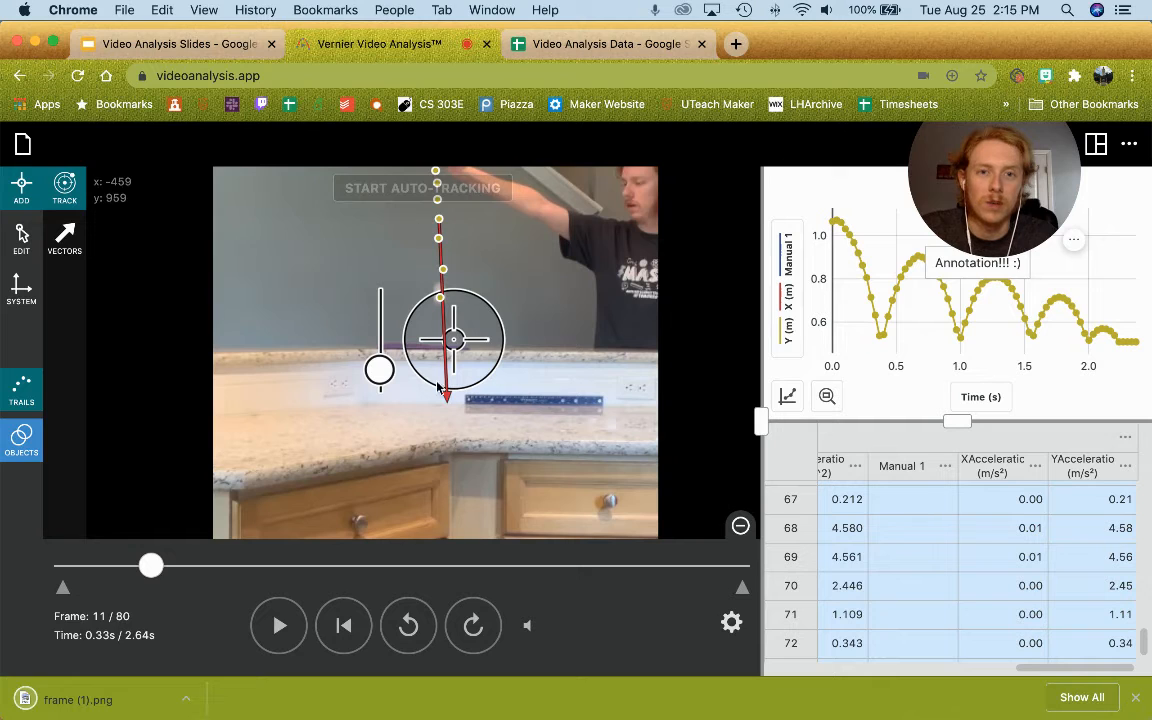
scroll(452, 292, up, 5)
scroll(442, 303, down, 7)
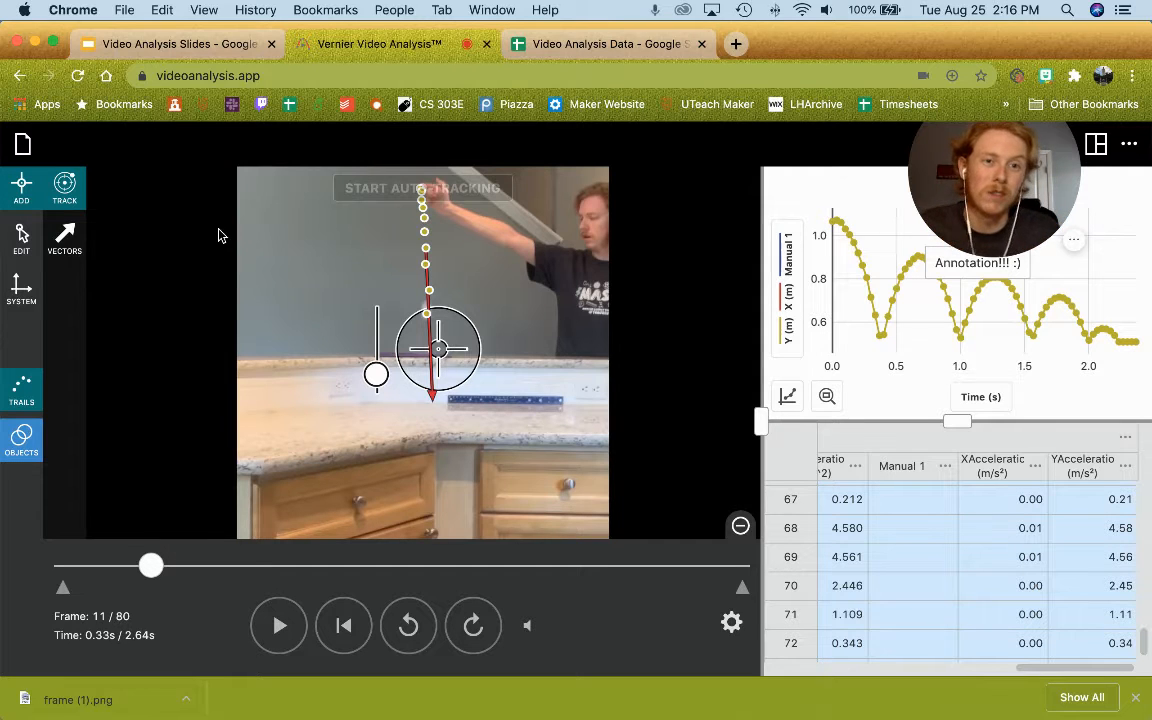
drag(957, 192, 828, 258)
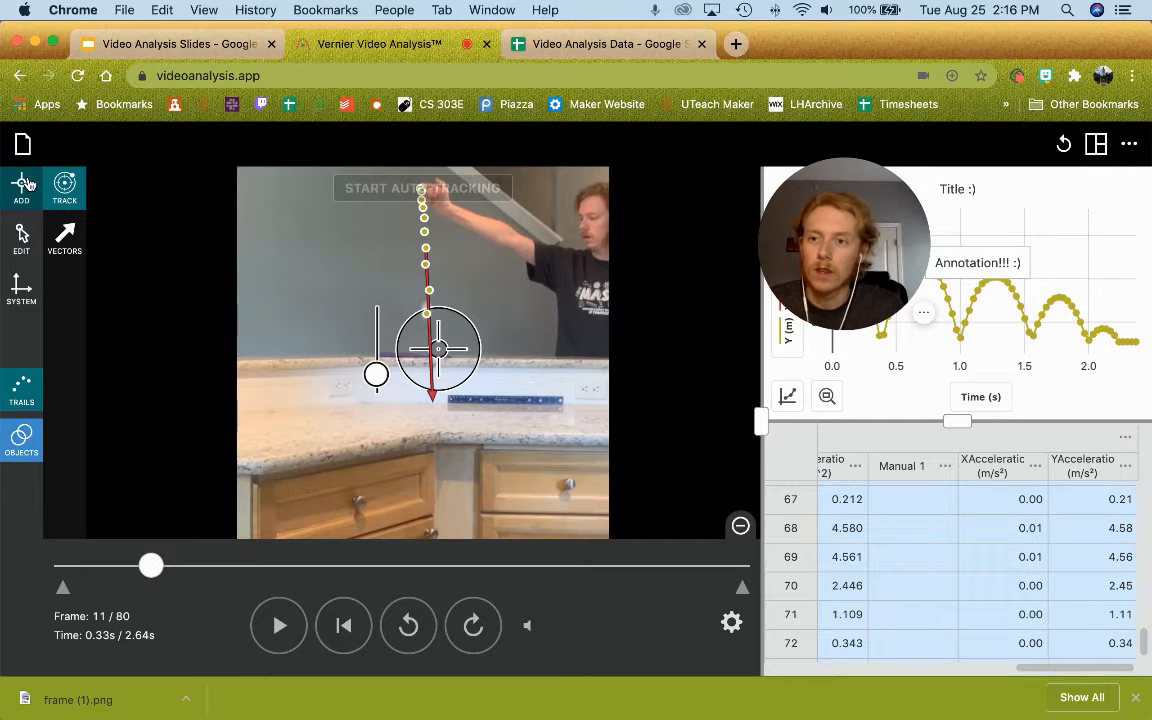
click(23, 144)
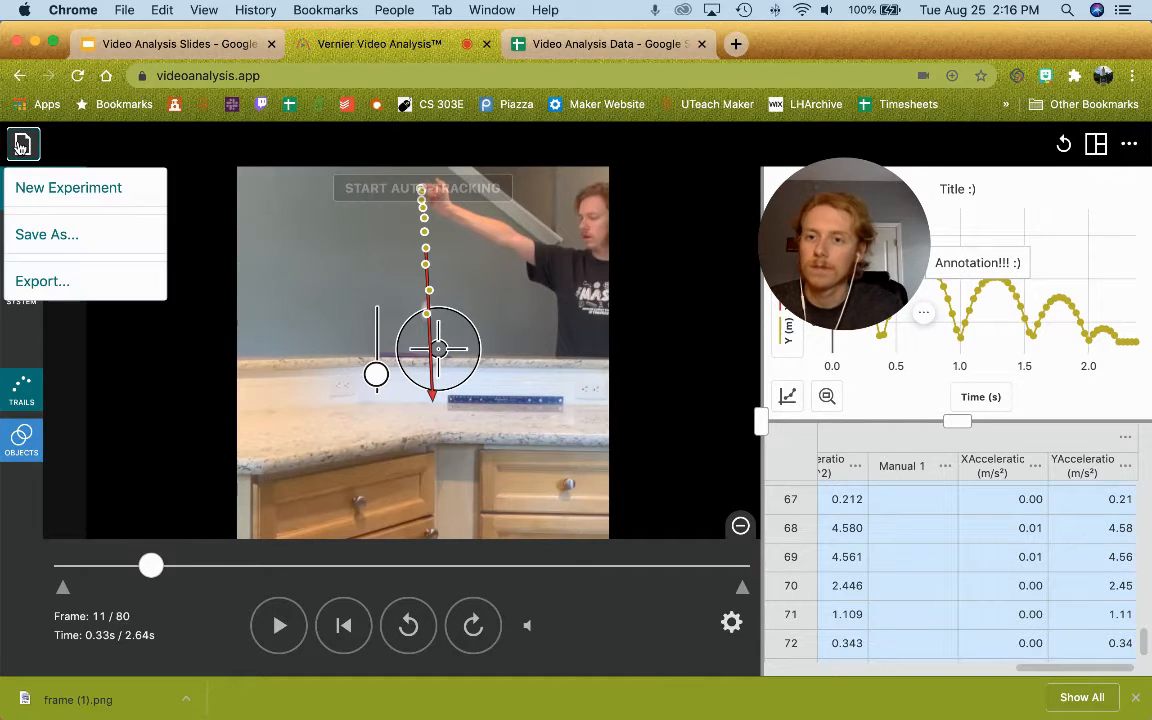
Step: Set the graph export to a Darker line shade, Large axis labels and a 4:3 shape
click(57, 283)
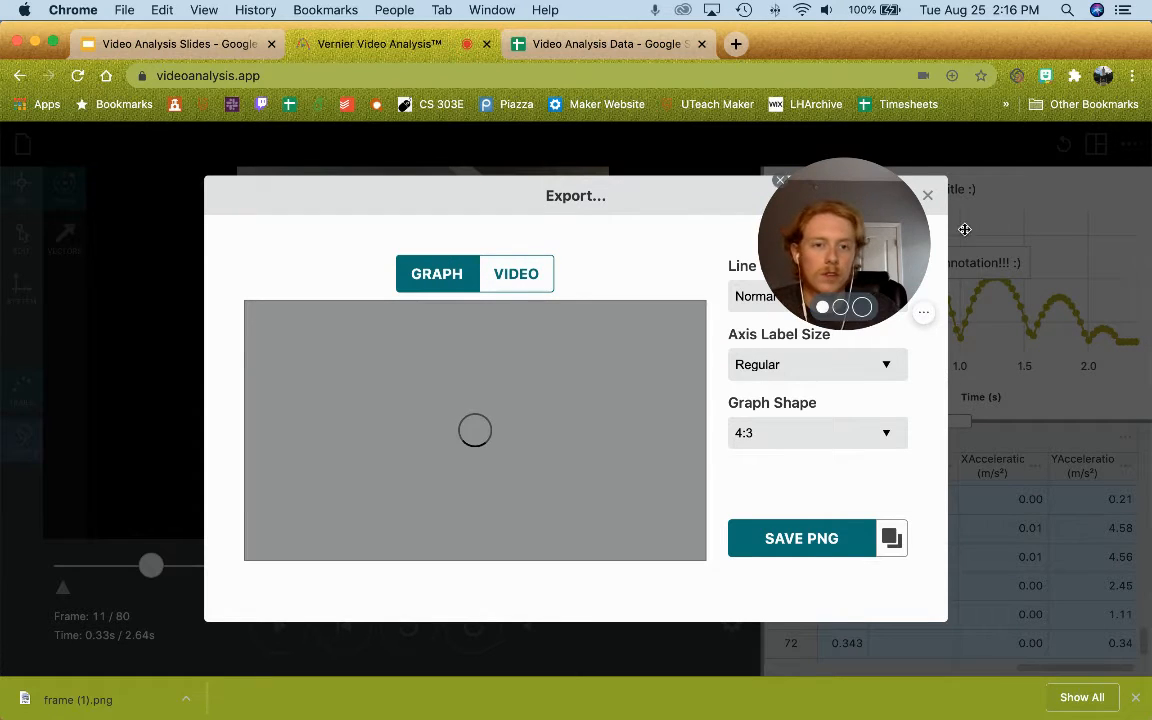
drag(964, 229, 1060, 215)
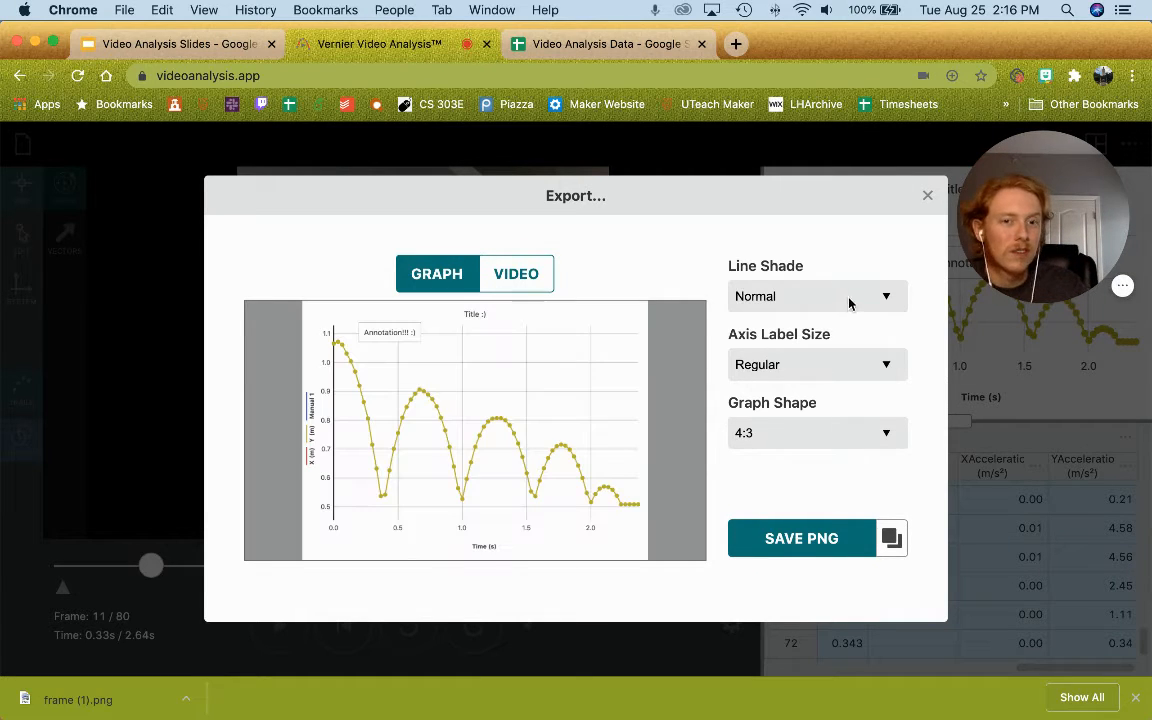
click(881, 300)
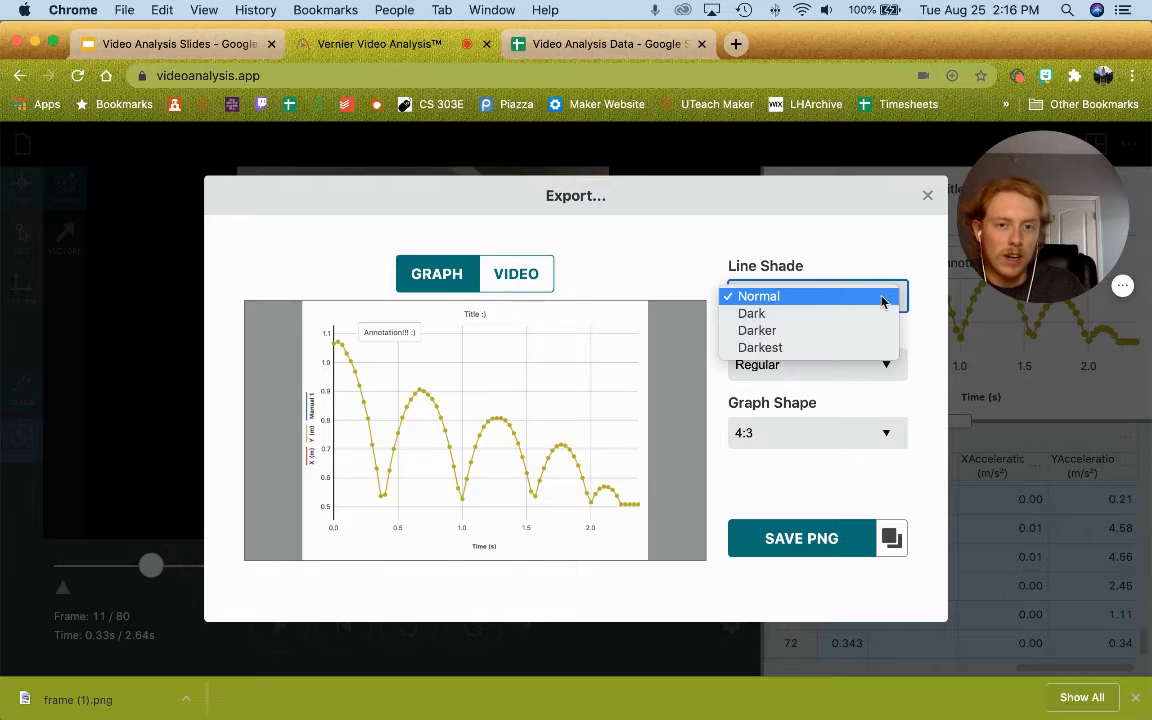
click(808, 333)
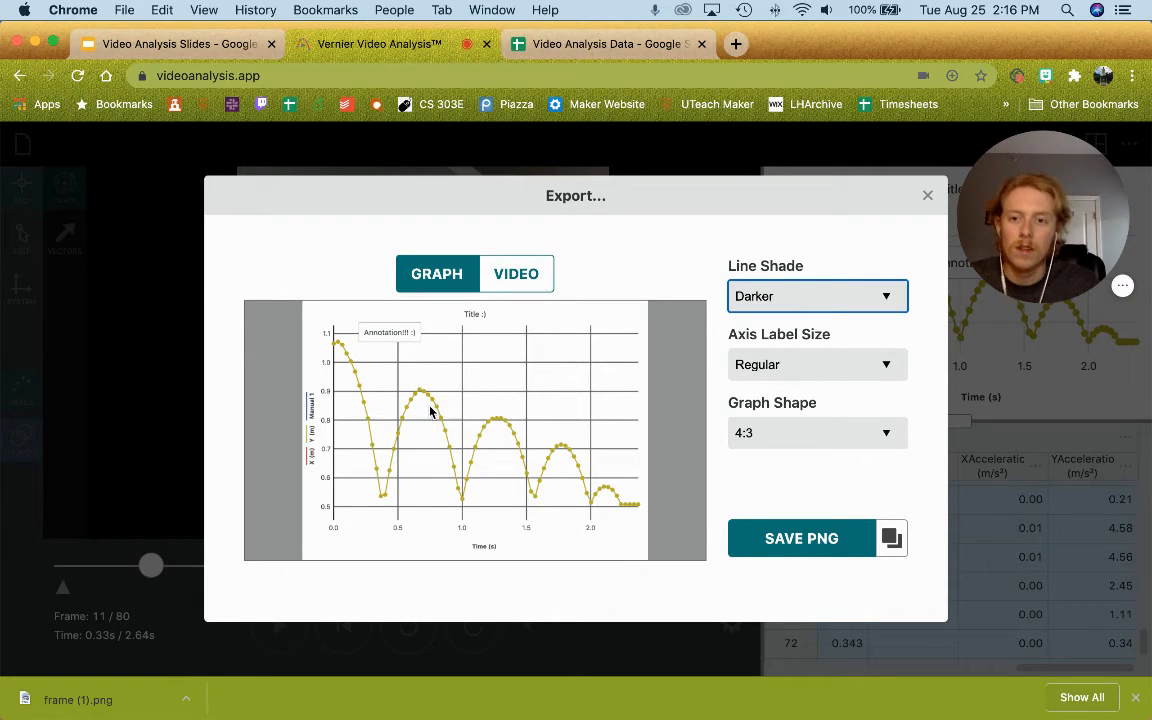
click(813, 366)
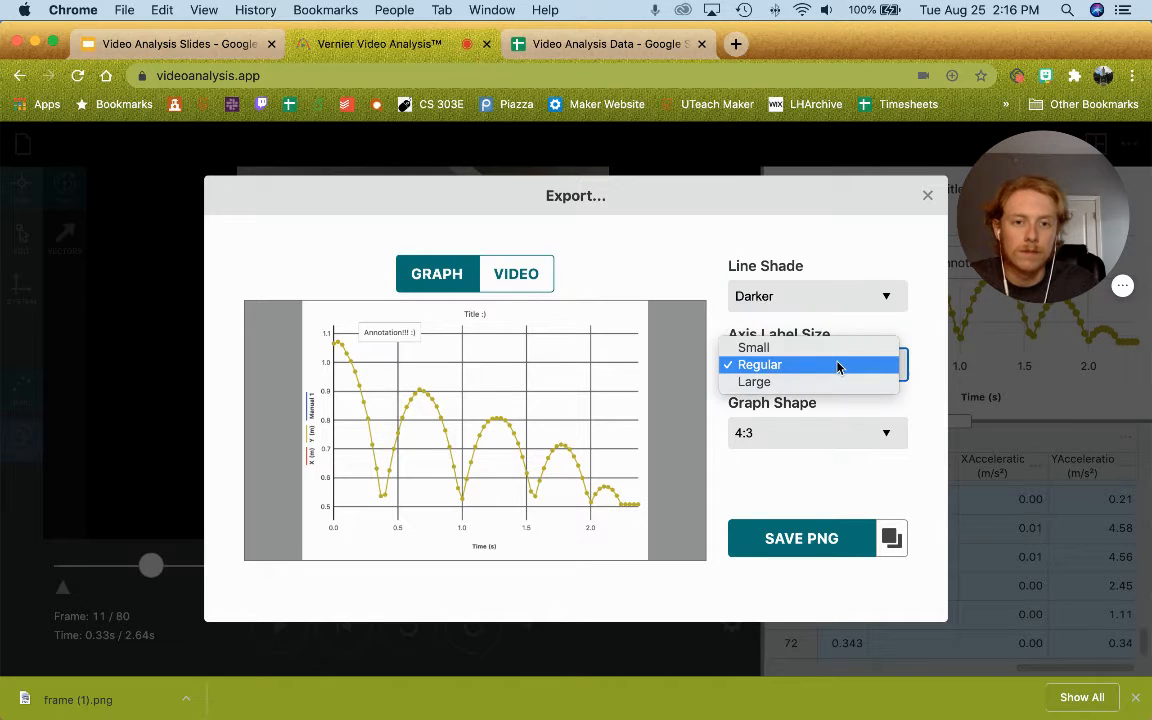
click(790, 383)
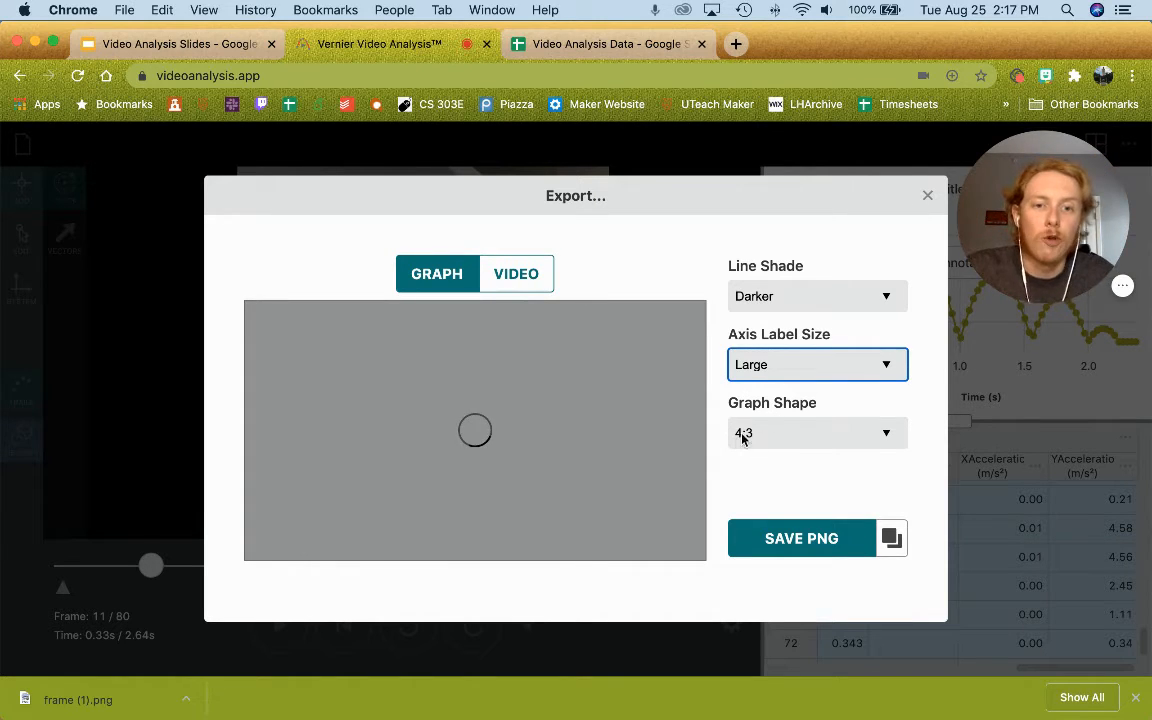
click(896, 434)
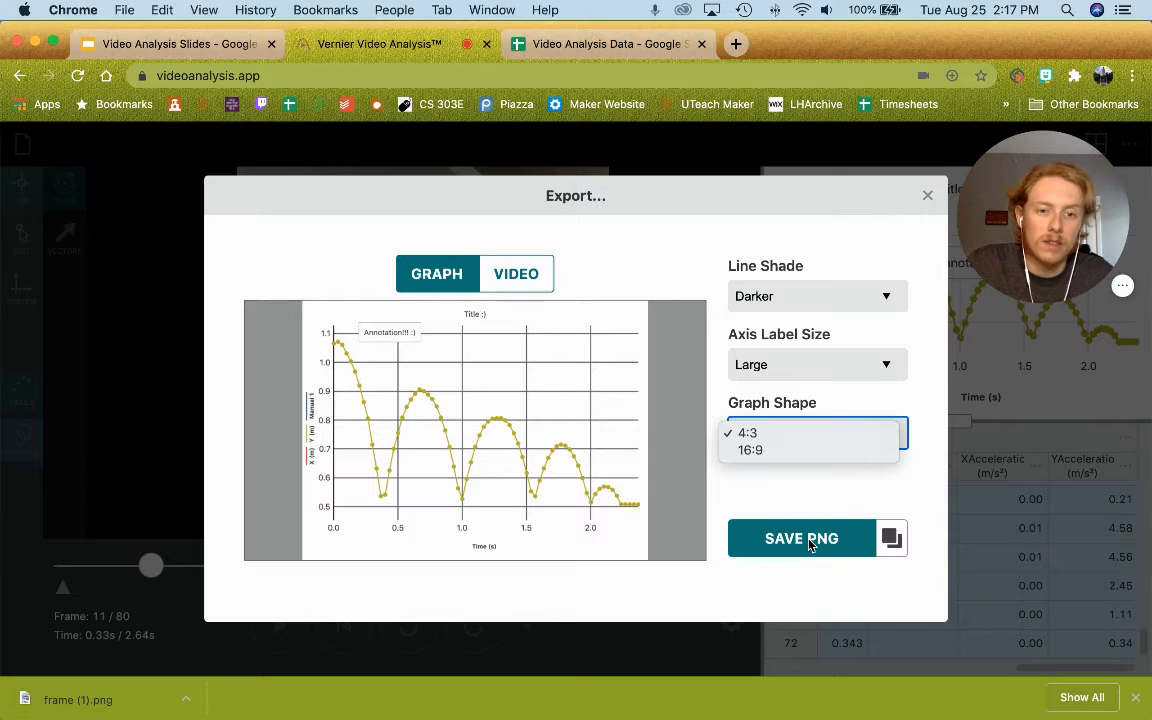
click(897, 543)
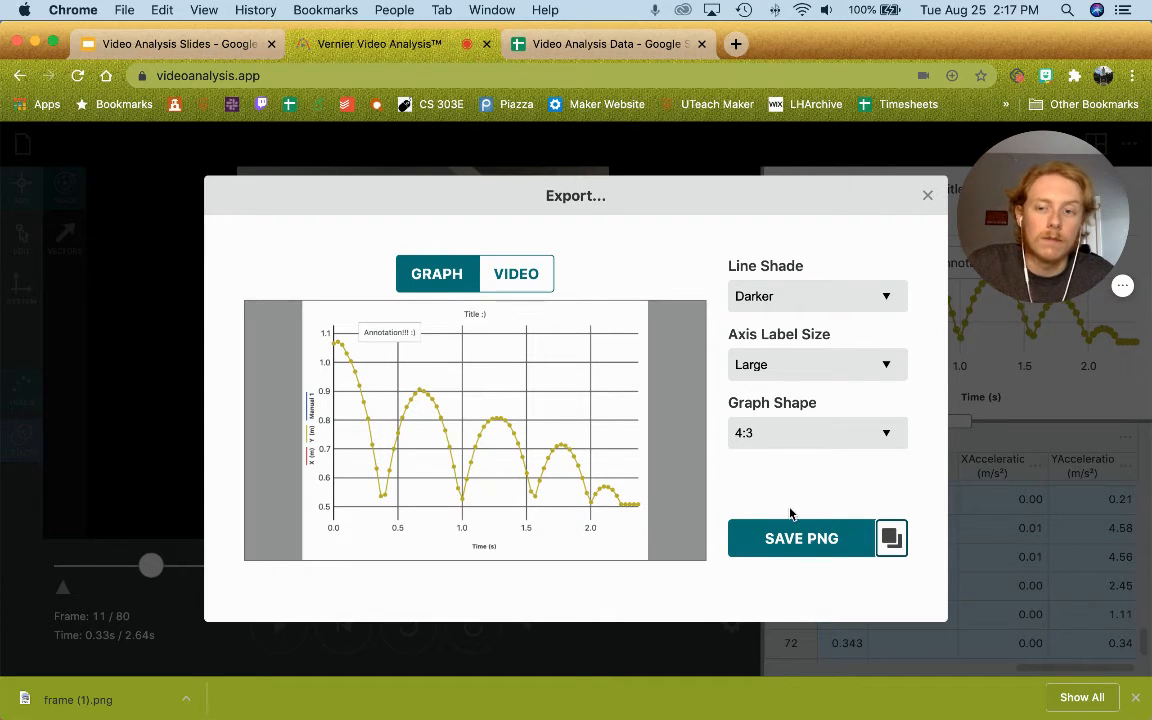
Step: Close the export window and clear the full-column selection in the data table
click(927, 195)
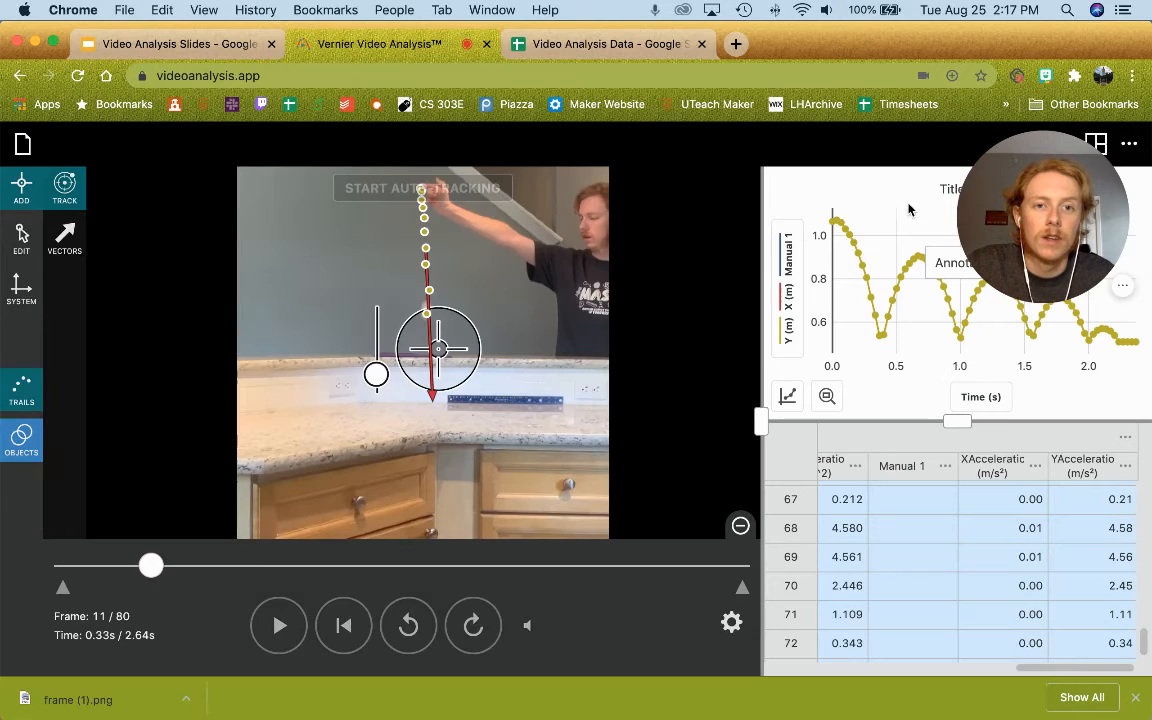
click(874, 517)
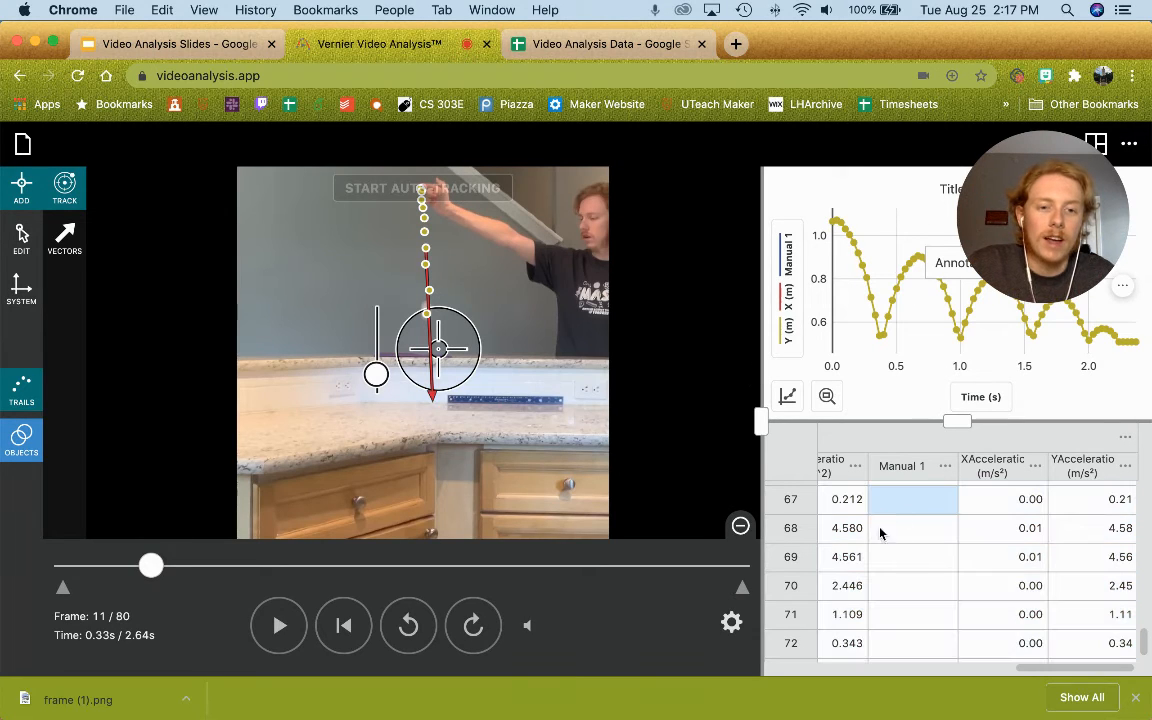
drag(1015, 668, 852, 677)
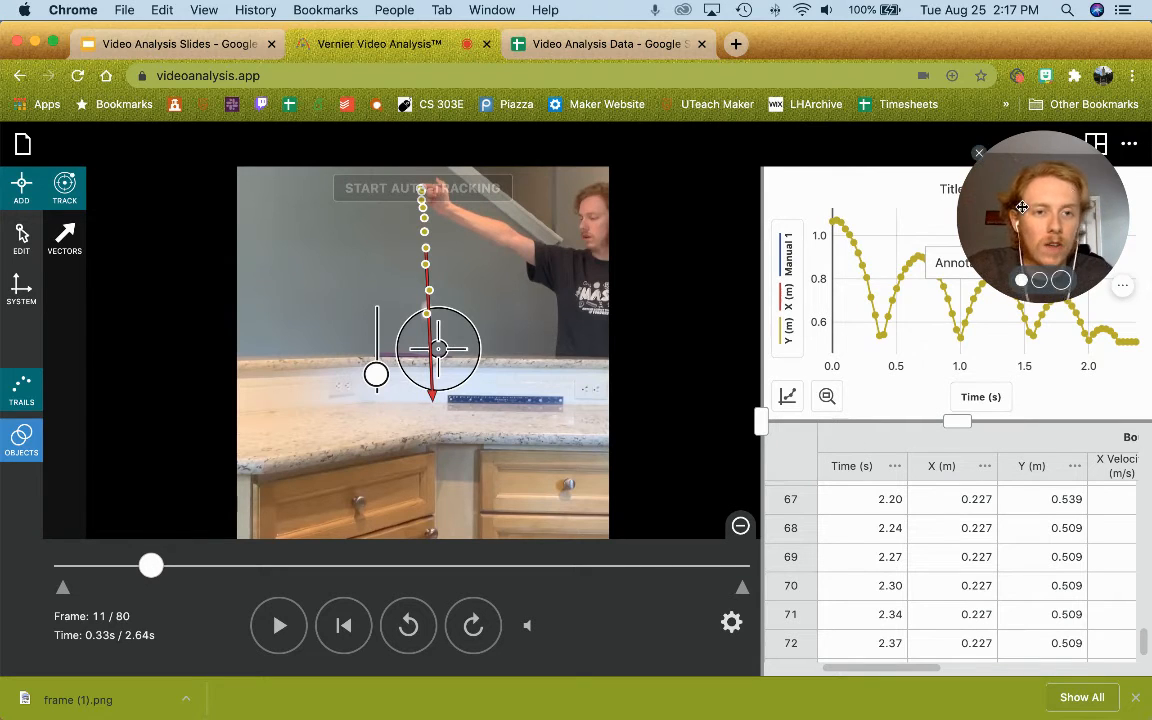
drag(1023, 208, 614, 354)
Step: Select the entire data table from the first Time value and switch to the Video Analysis Data sheet
scroll(800, 540, up, 20)
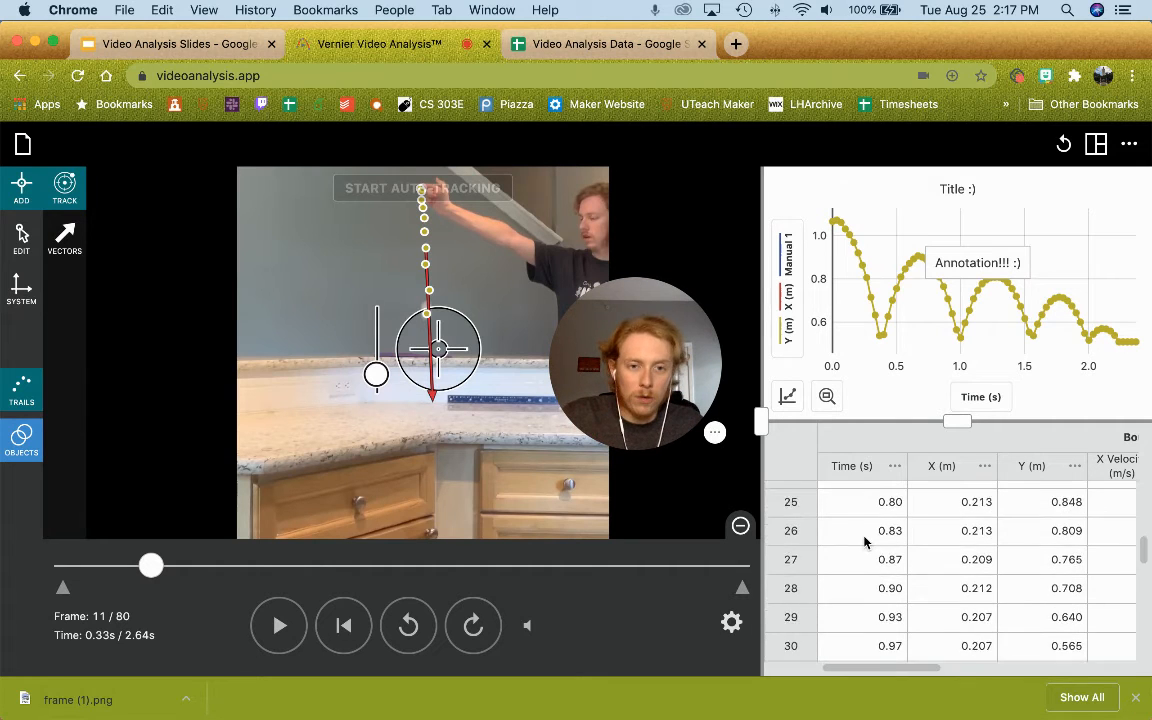
scroll(862, 535, up, 2)
click(862, 494)
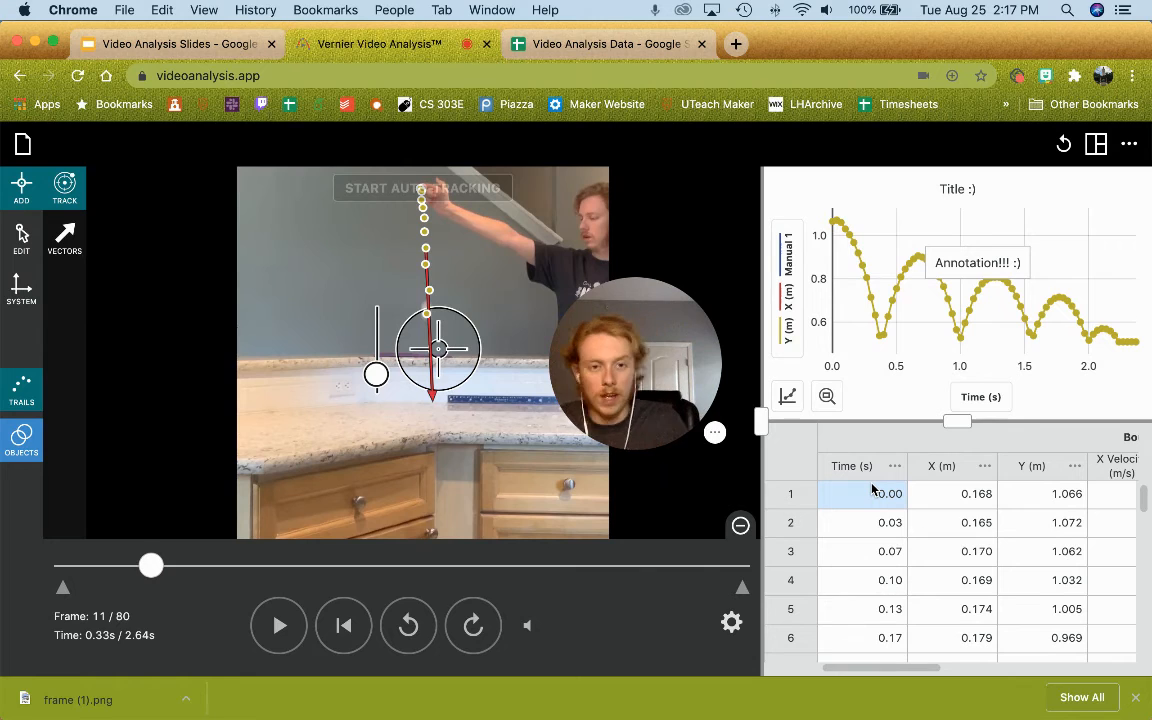
key(super+a)
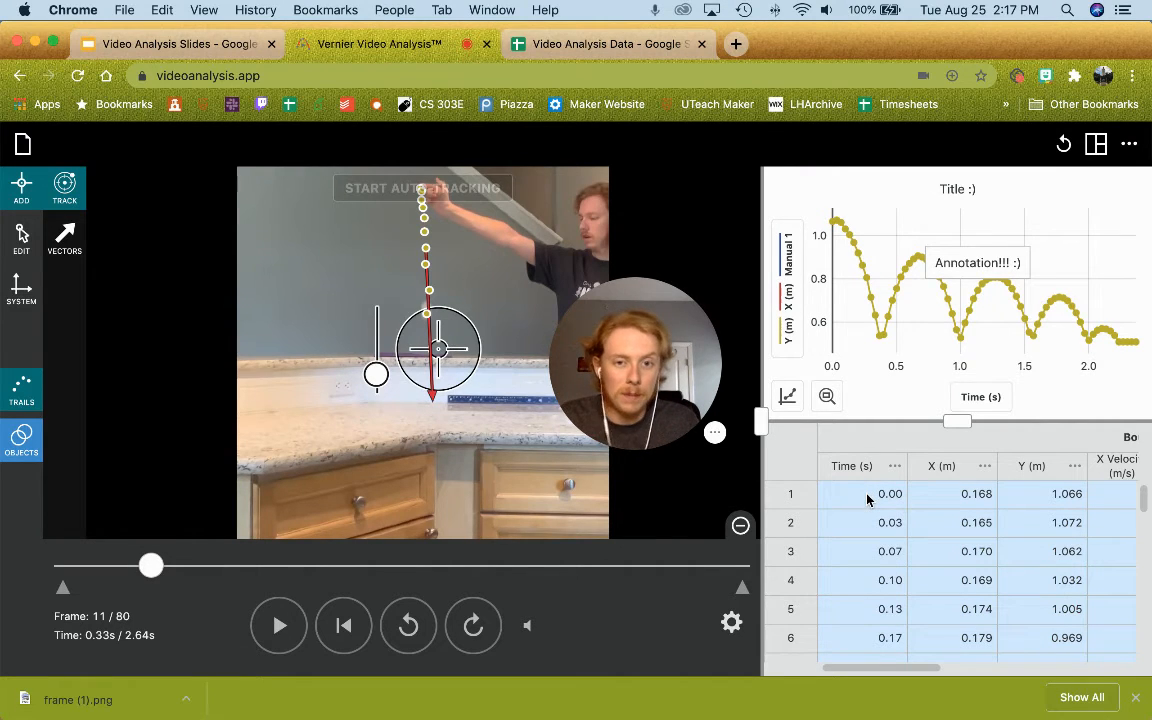
click(589, 45)
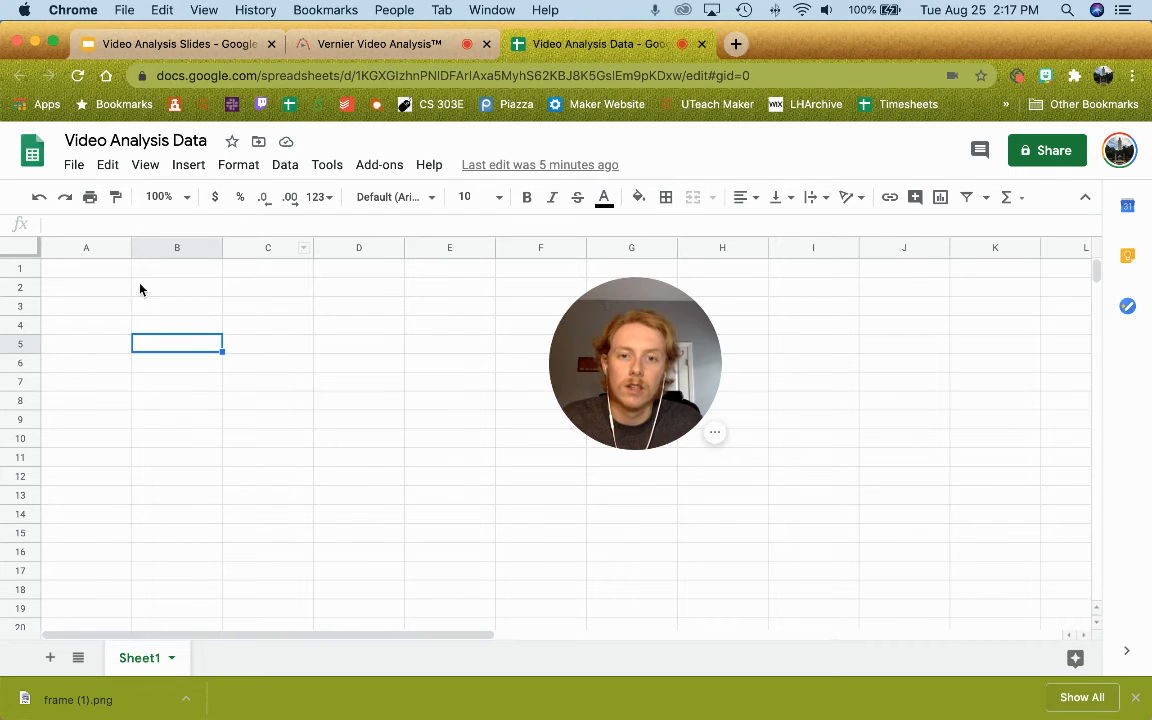
Step: Paste the tracked data table into Sheet1 starting at cell A1
click(83, 271)
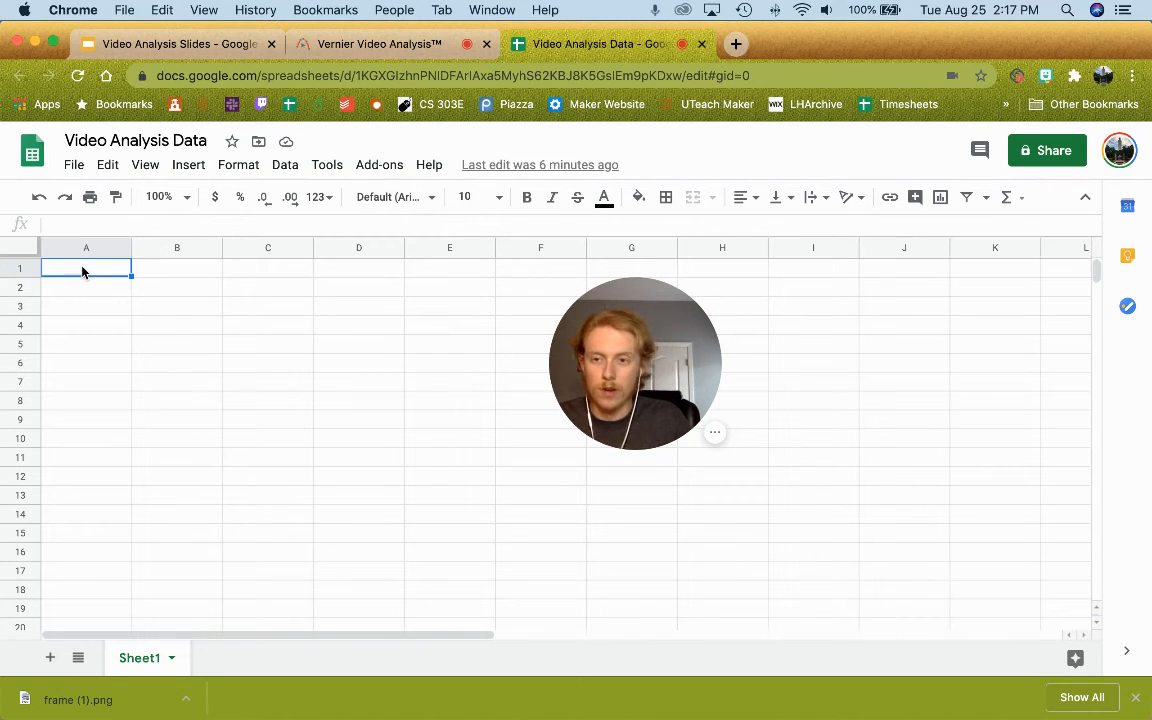
key(super+v)
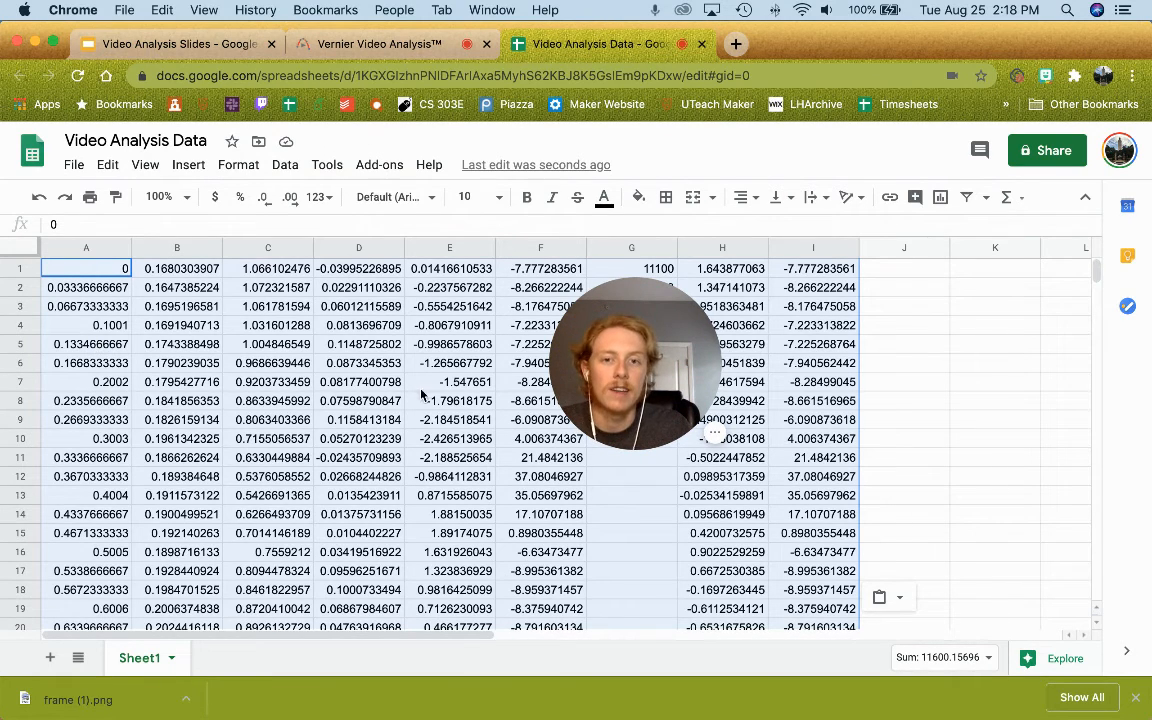
click(630, 521)
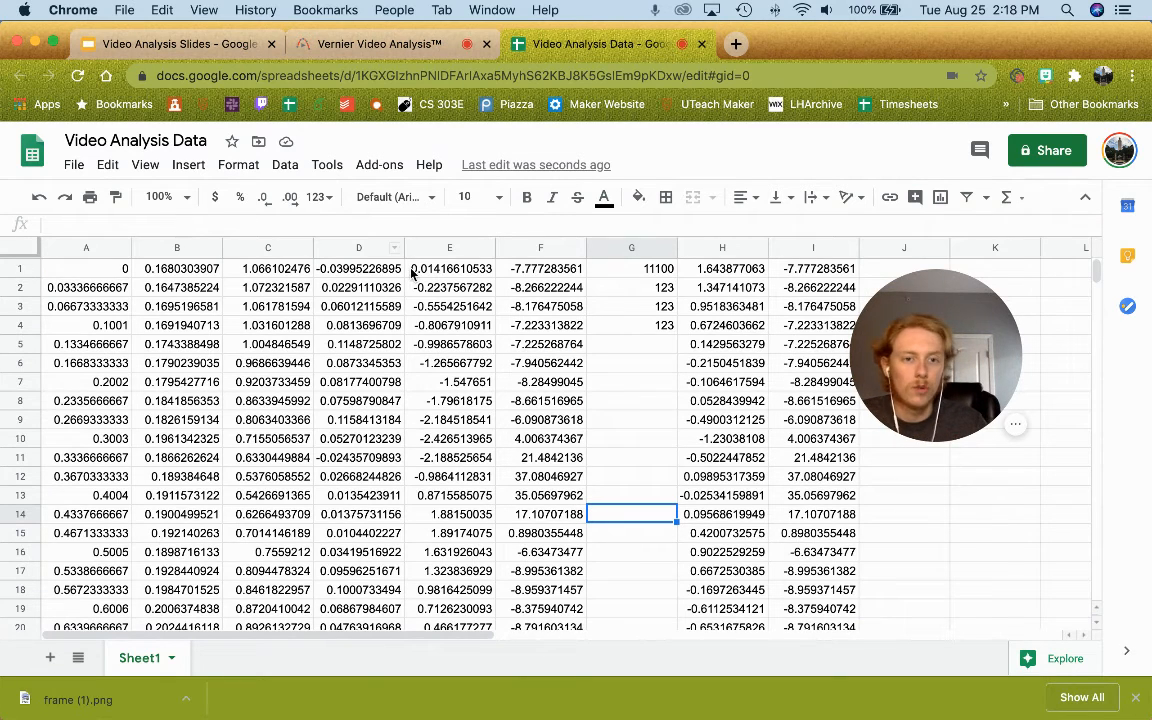
Step: Insert an empty row 1 above the pasted data, then move to the Video Analysis Slides deck
right_click(55, 282)
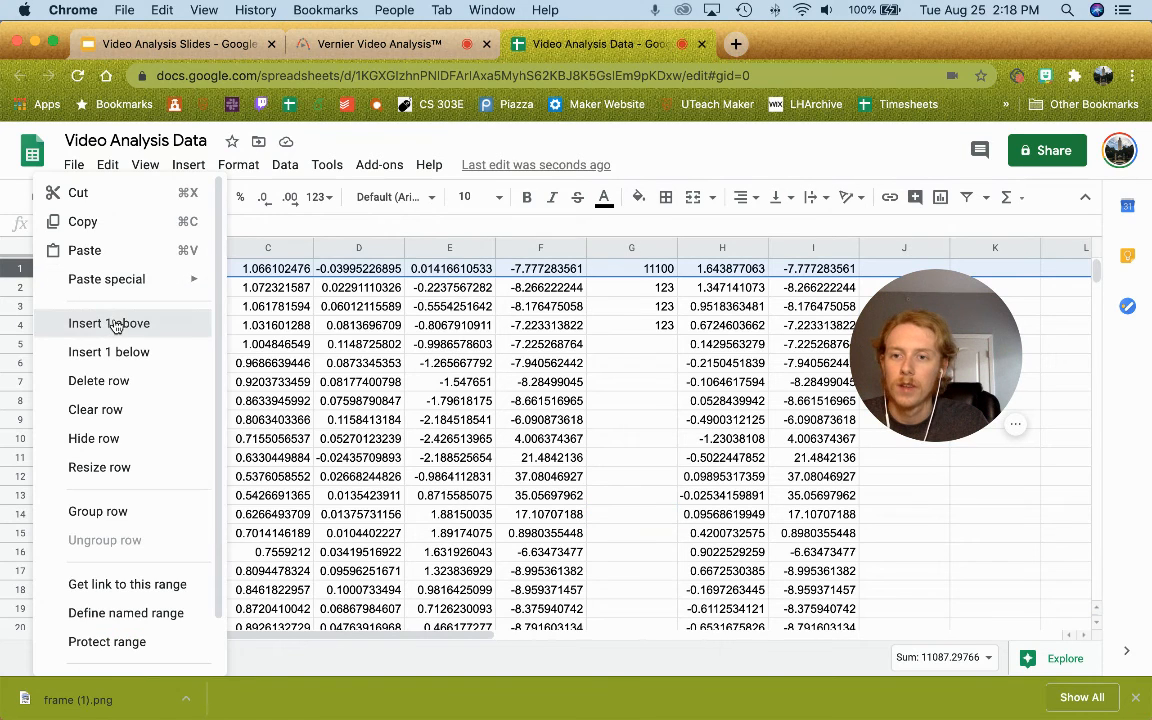
click(110, 322)
click(86, 268)
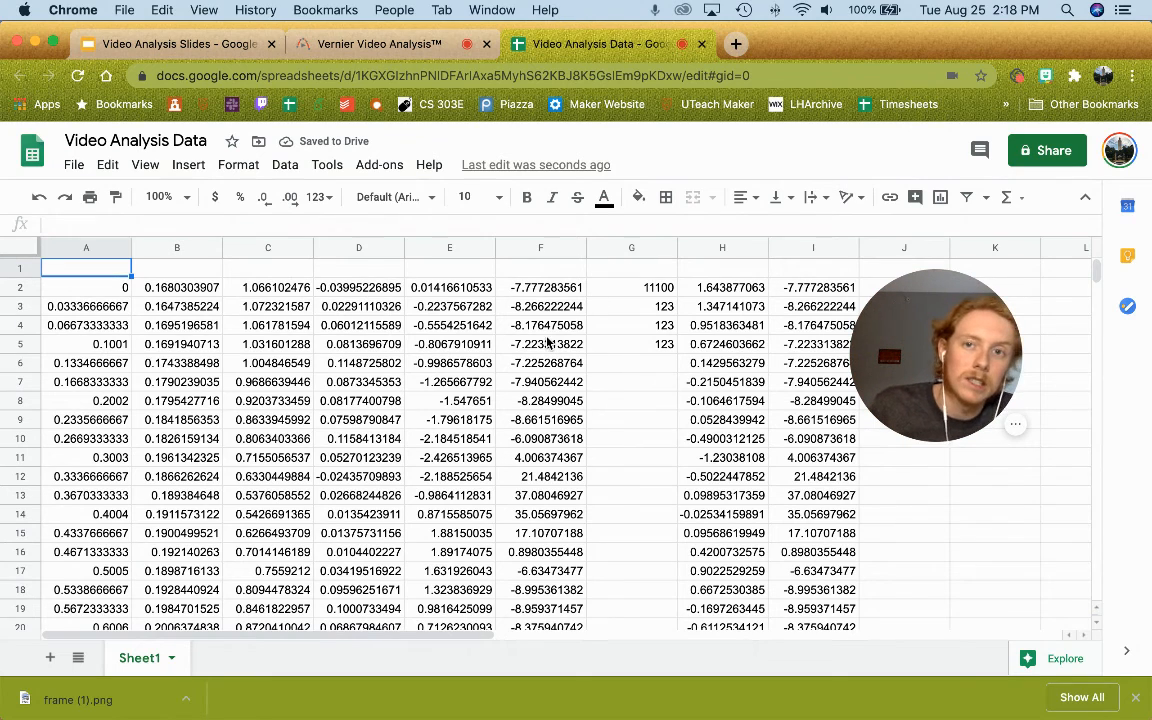
click(175, 46)
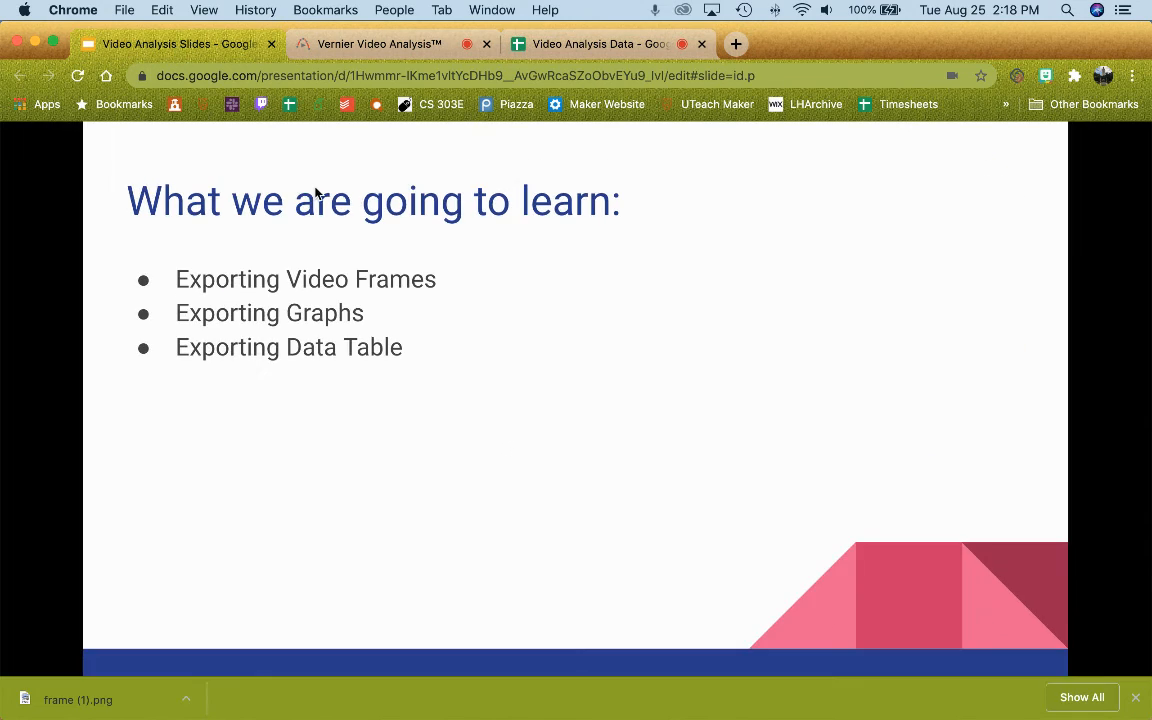